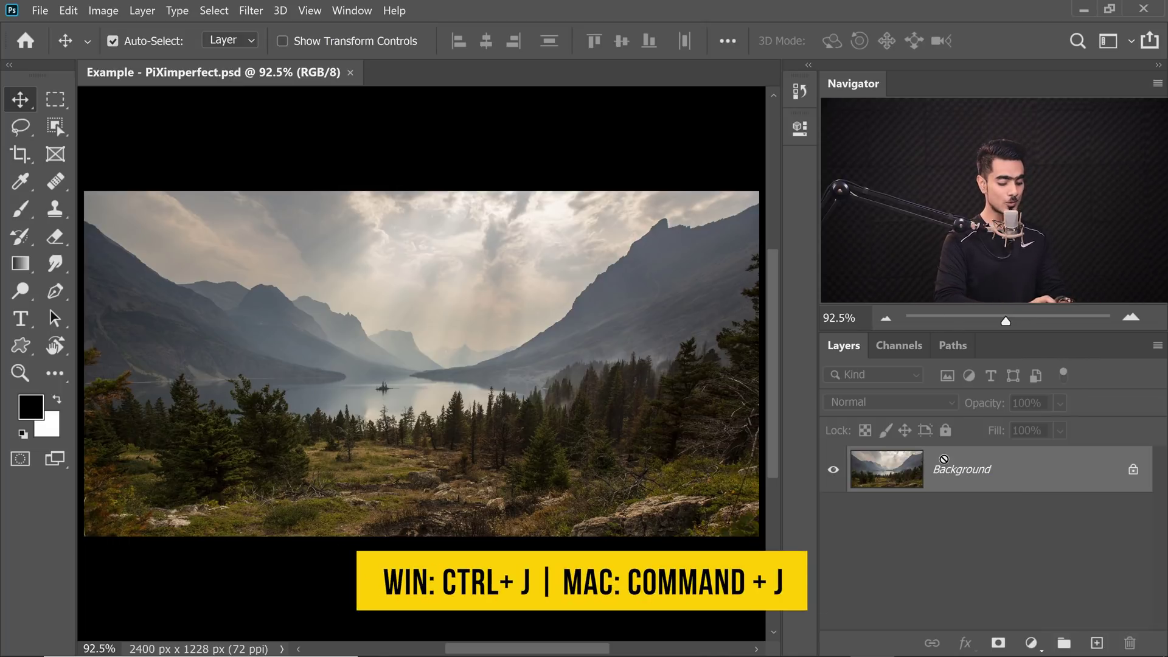
Duplicate the Background layer with Ctrl+J and rename the copy 'fog'.
{"action": "key", "text": "ctrl+j"}
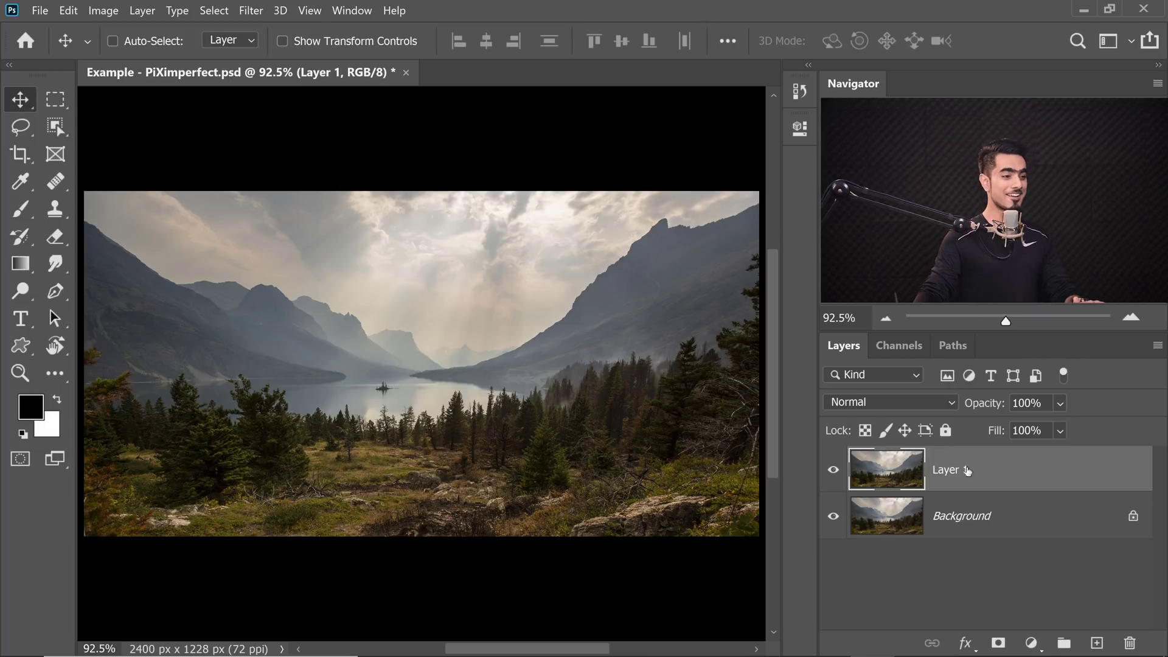
{"action": "double_click", "coordinate": [958, 477]}
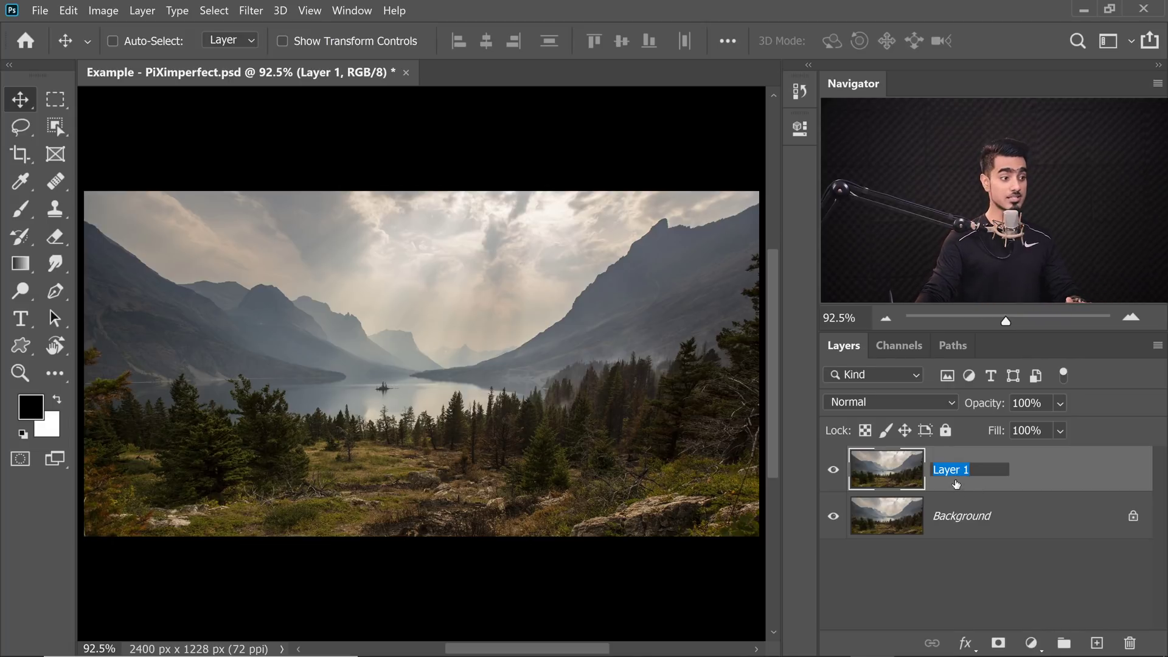
{"action": "type", "text": "fog"}
{"action": "key", "text": "Return"}
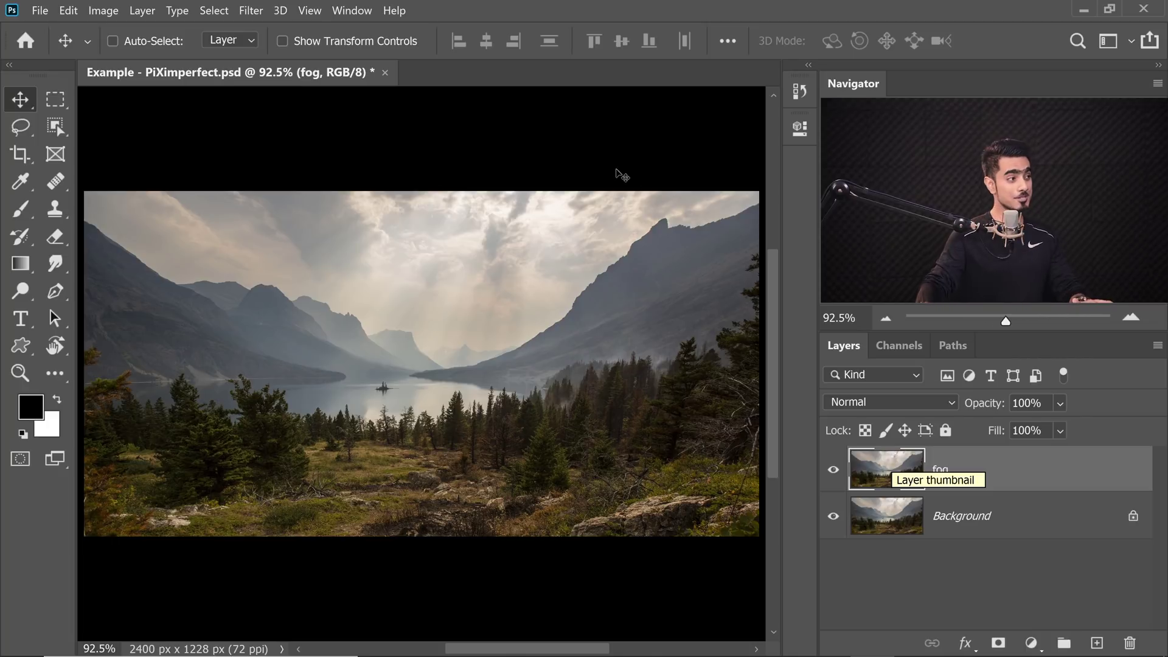
Convert the fog layer for Smart Filters and start the Camera Raw Filter on it.
{"action": "left_click", "coordinate": [252, 13]}
{"action": "left_click", "coordinate": [273, 47]}
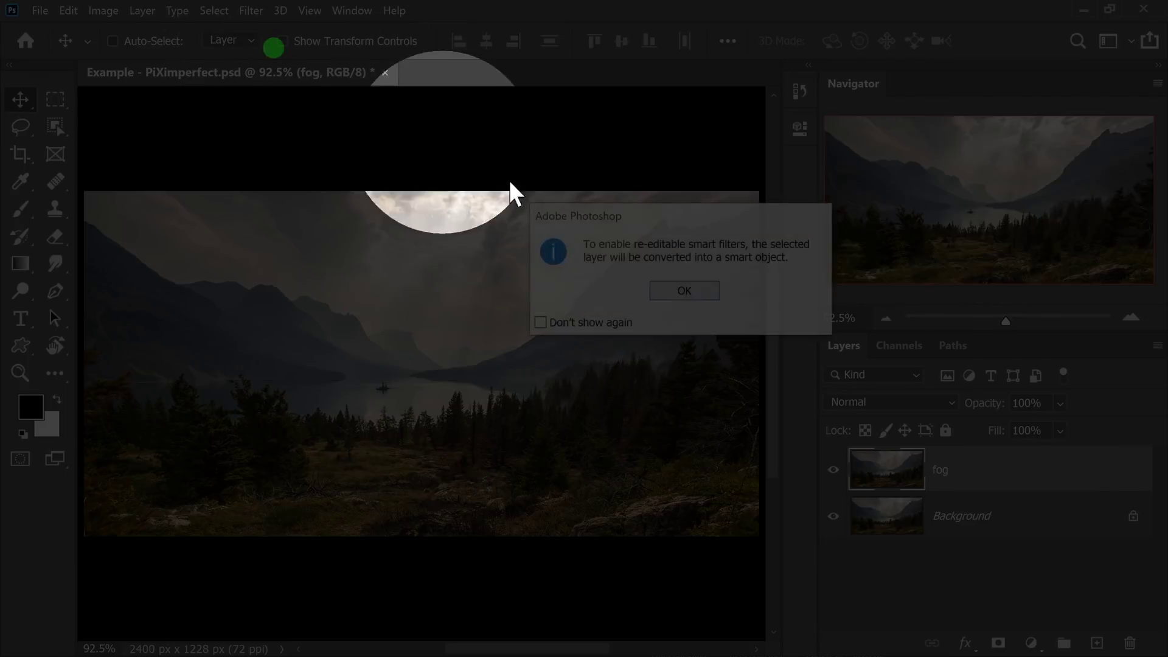
{"action": "left_click", "coordinate": [684, 291]}
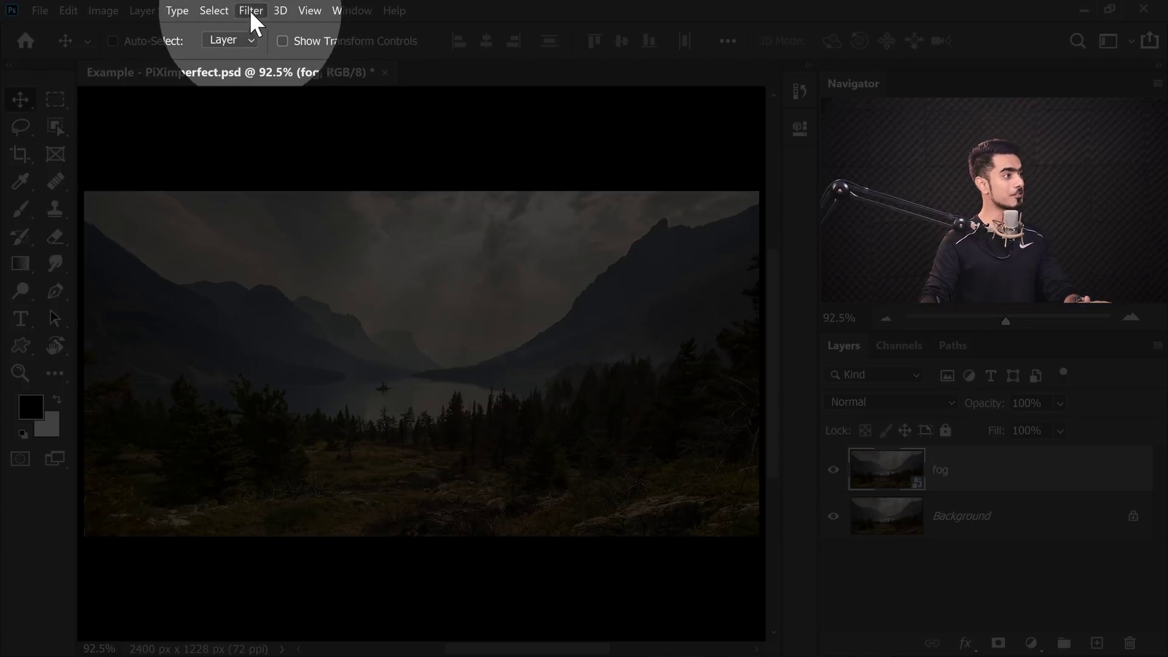
{"action": "left_click", "coordinate": [250, 10]}
{"action": "left_click", "coordinate": [291, 105]}
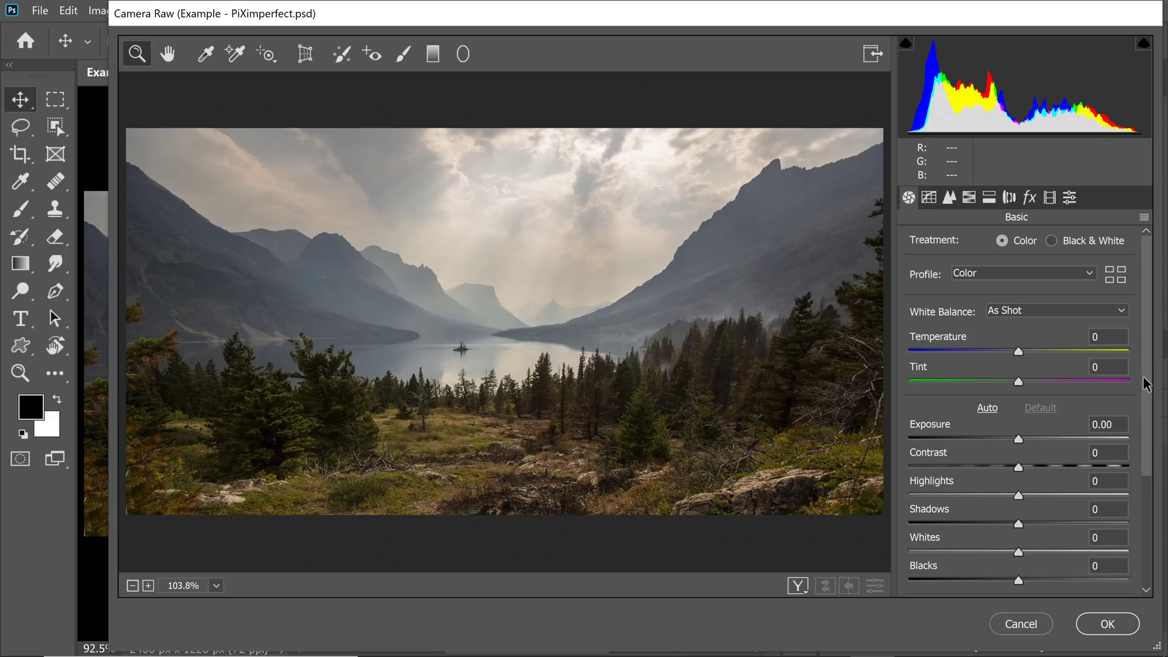
In Camera Raw set Dehaze to -100 and Contrast to +82, then apply.
{"action": "scroll", "coordinate": [1137, 531], "scroll_direction": "down", "scroll_amount": 5}
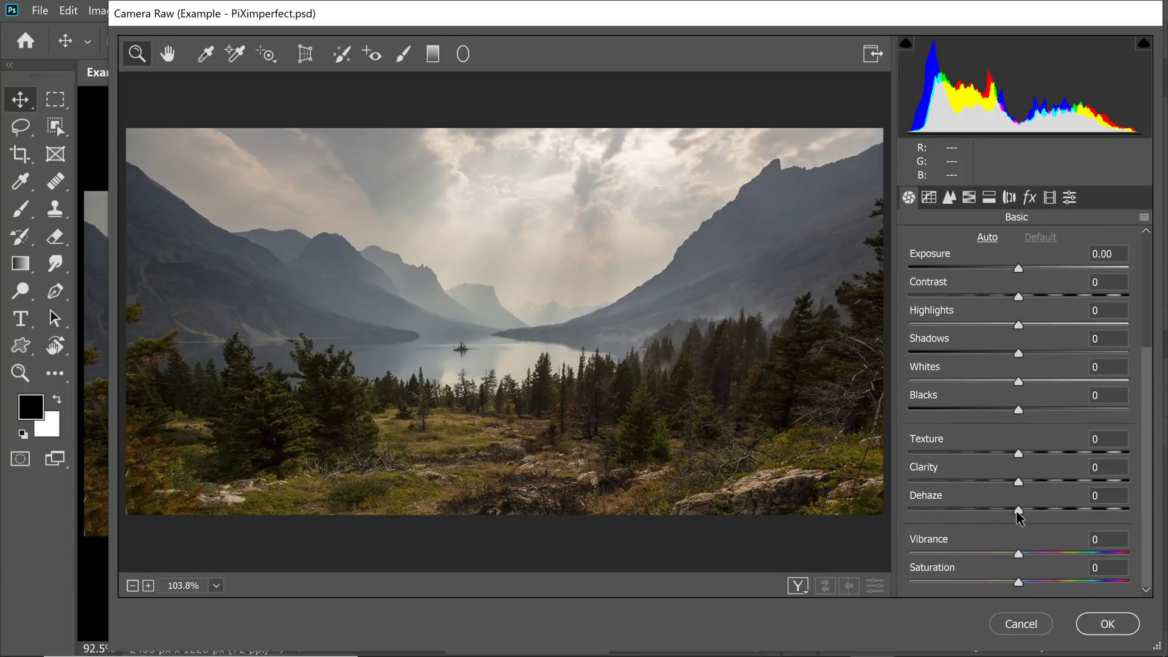
{"action": "left_click_drag", "start_coordinate": [1017, 511], "coordinate": [912, 526]}
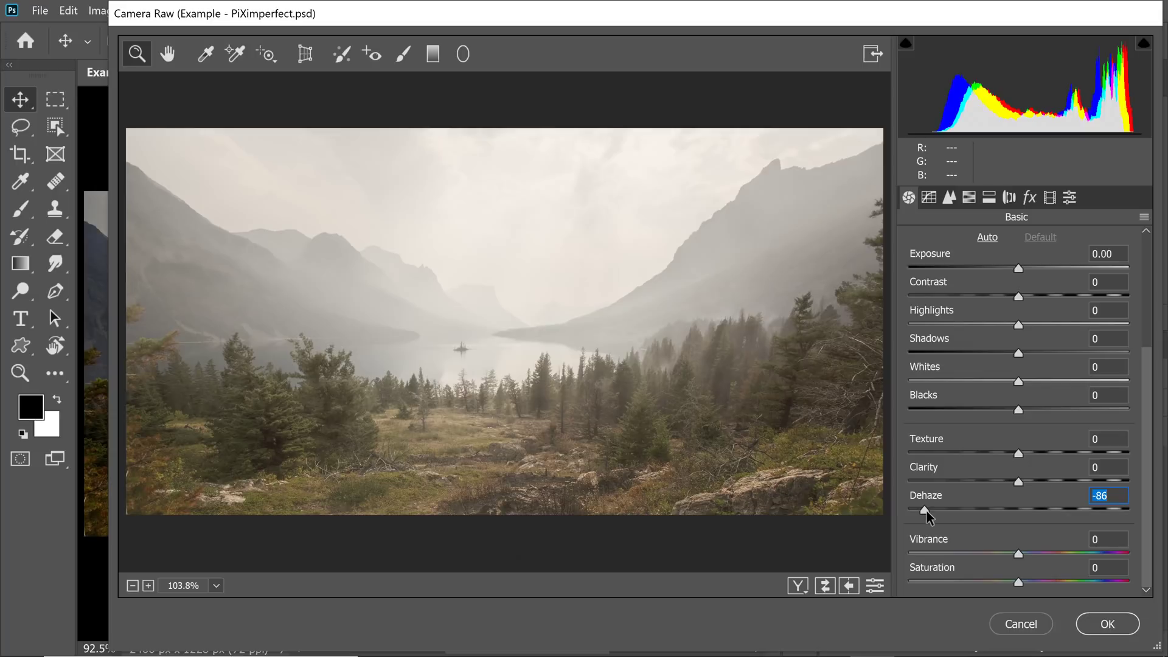
{"action": "left_click_drag", "start_coordinate": [927, 516], "coordinate": [907, 517]}
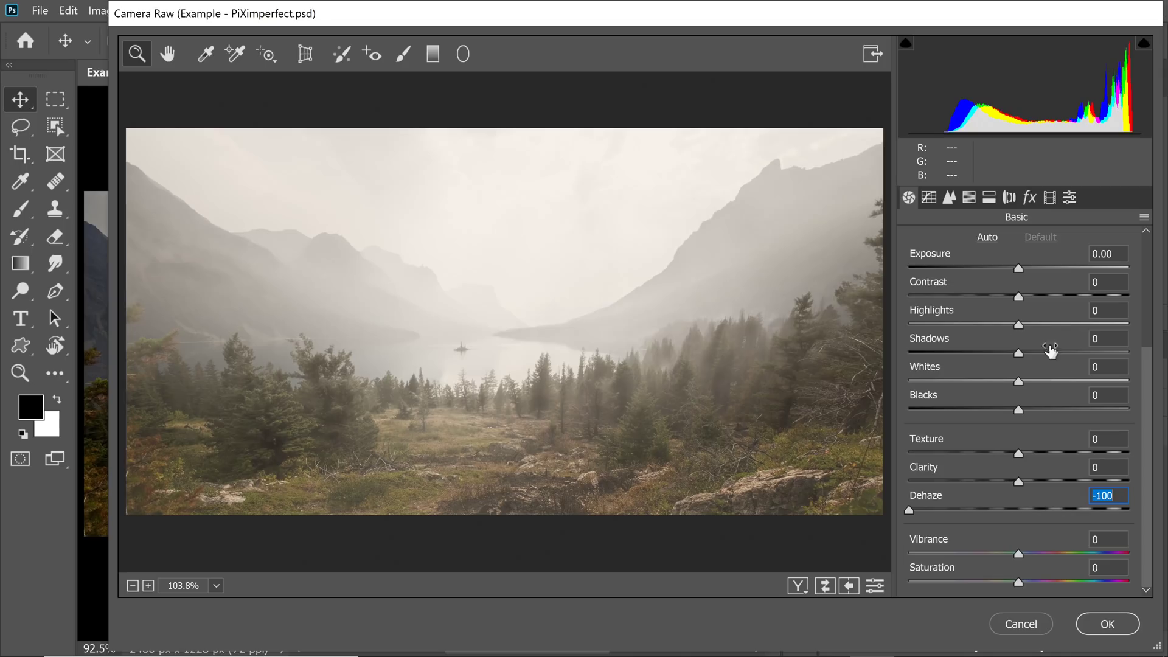
{"action": "scroll", "coordinate": [1152, 466], "scroll_direction": "up", "scroll_amount": 3}
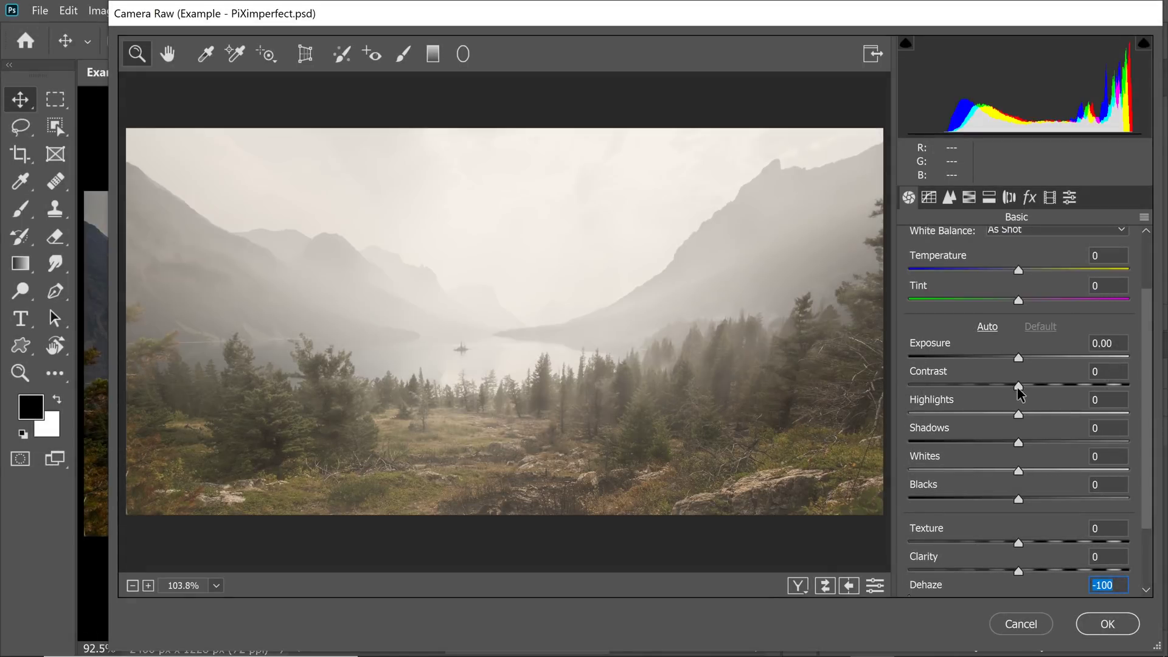
{"action": "left_click_drag", "start_coordinate": [1020, 388], "coordinate": [1109, 394]}
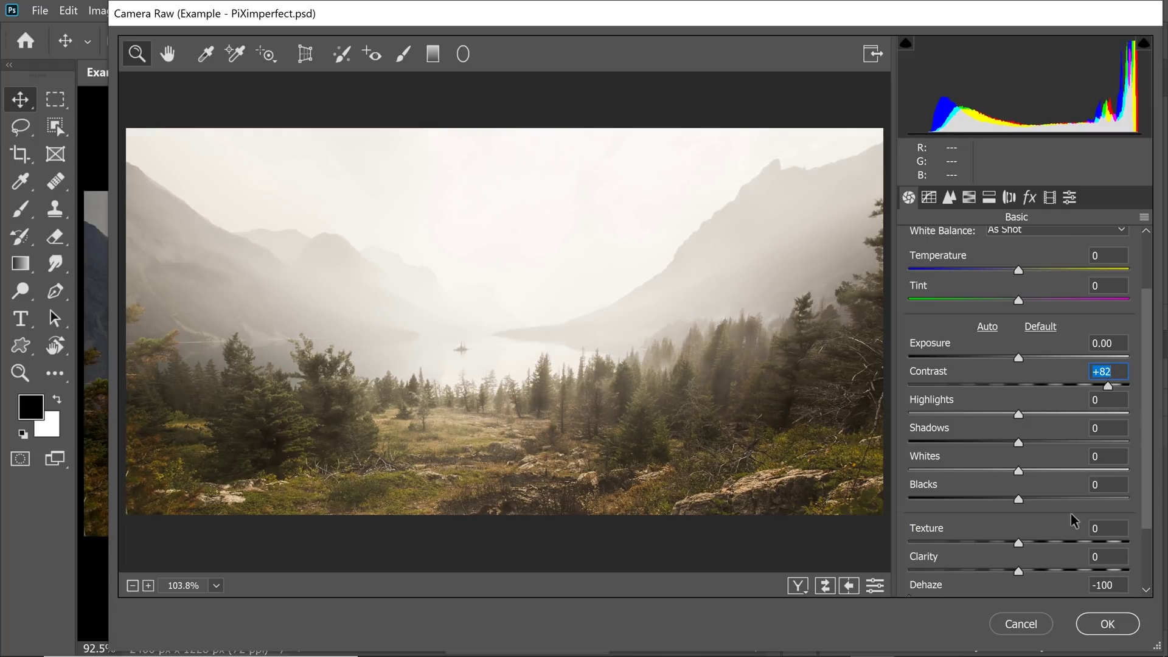
{"action": "left_click", "coordinate": [1108, 624]}
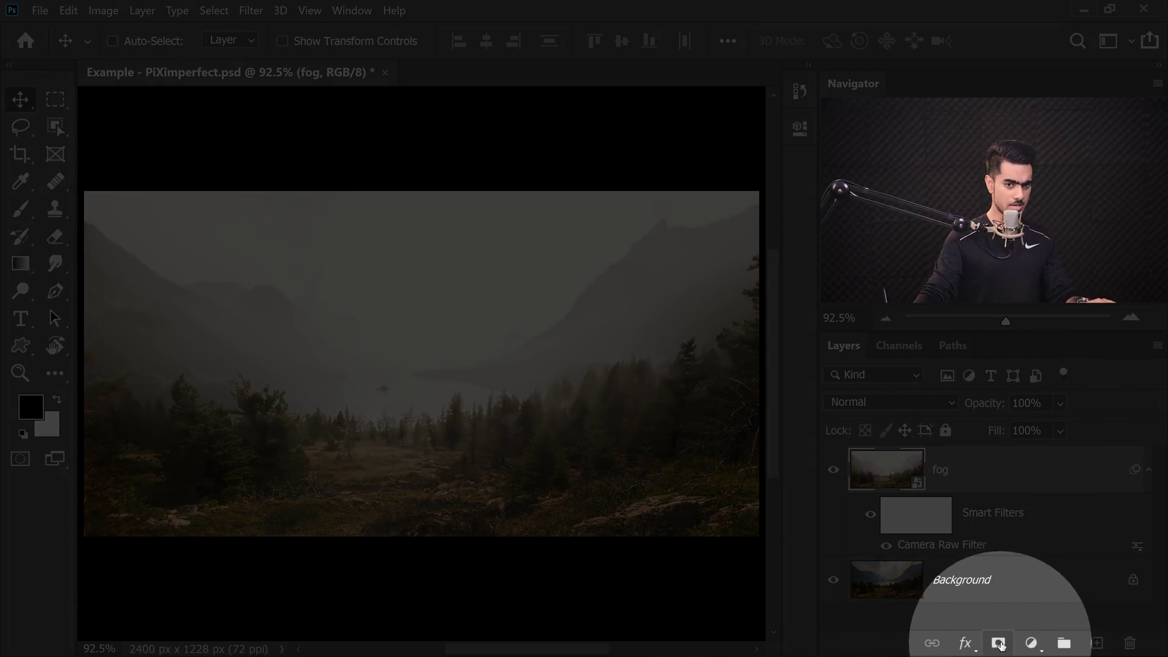
Add a layer mask to the fog layer and select the Gradient tool.
{"action": "left_click", "coordinate": [999, 643]}
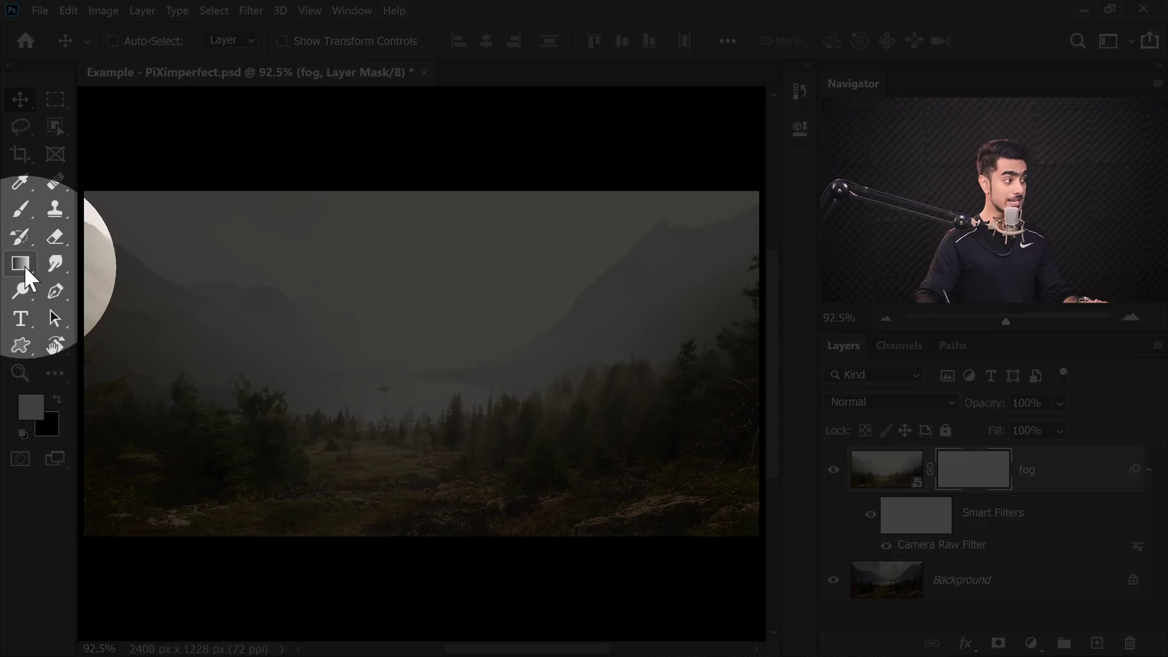
{"action": "left_click", "coordinate": [24, 265]}
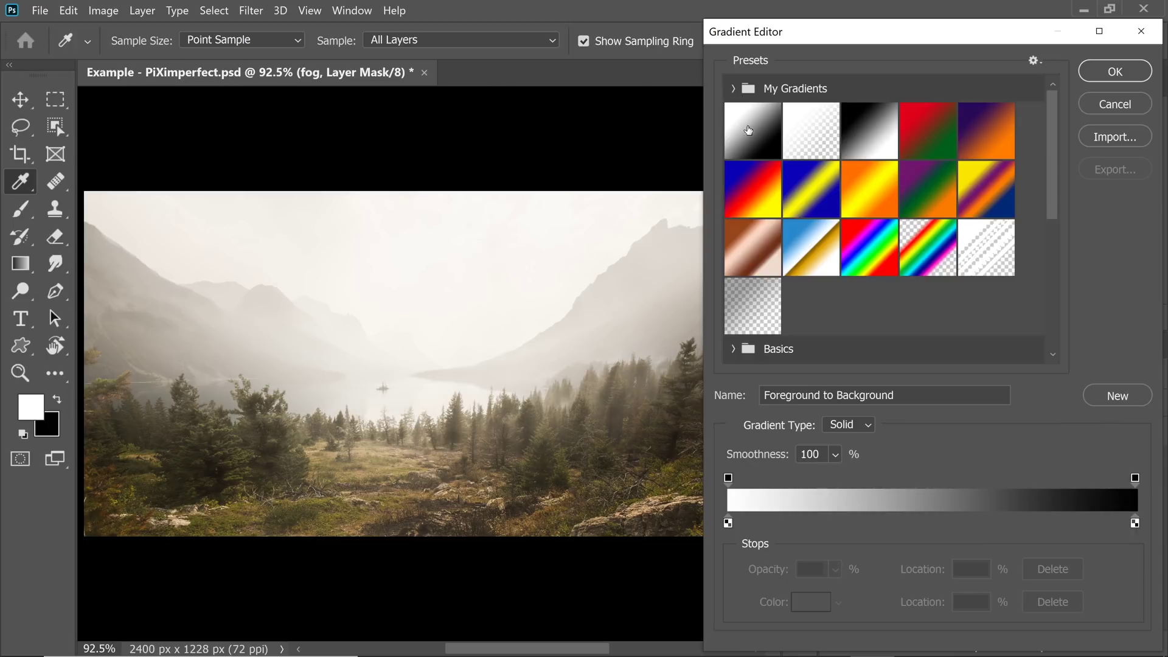
Draw a short reversed Foreground to Background gradient on the fog mask, clearing the foreground.
{"action": "left_click", "coordinate": [749, 134]}
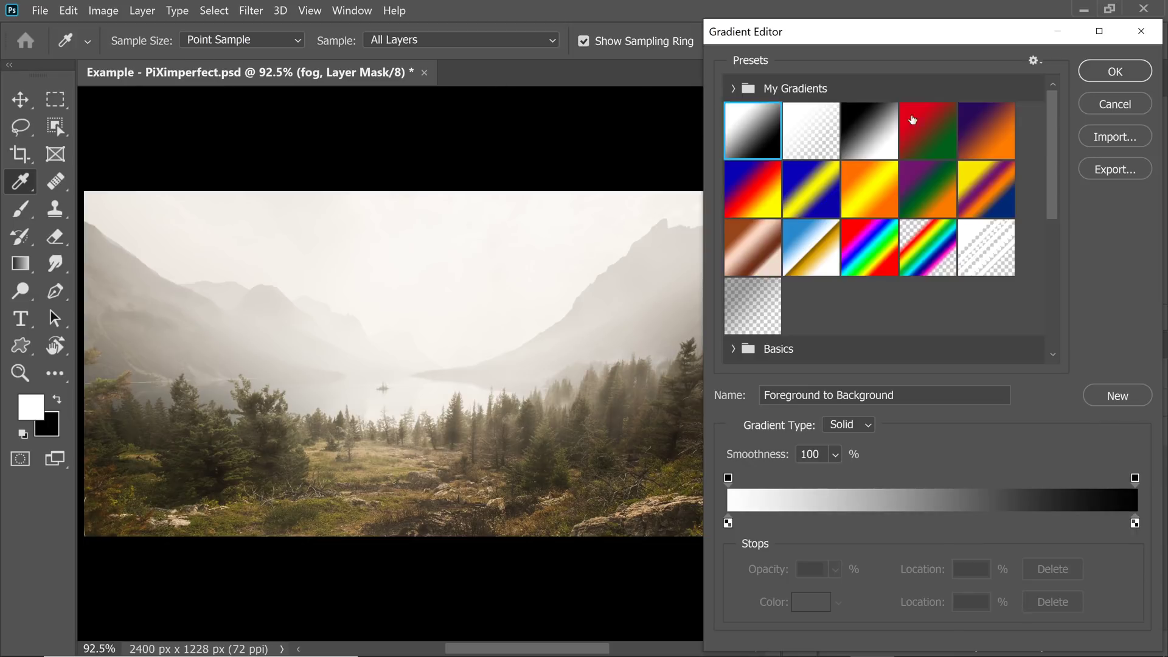
{"action": "left_click", "coordinate": [1101, 72]}
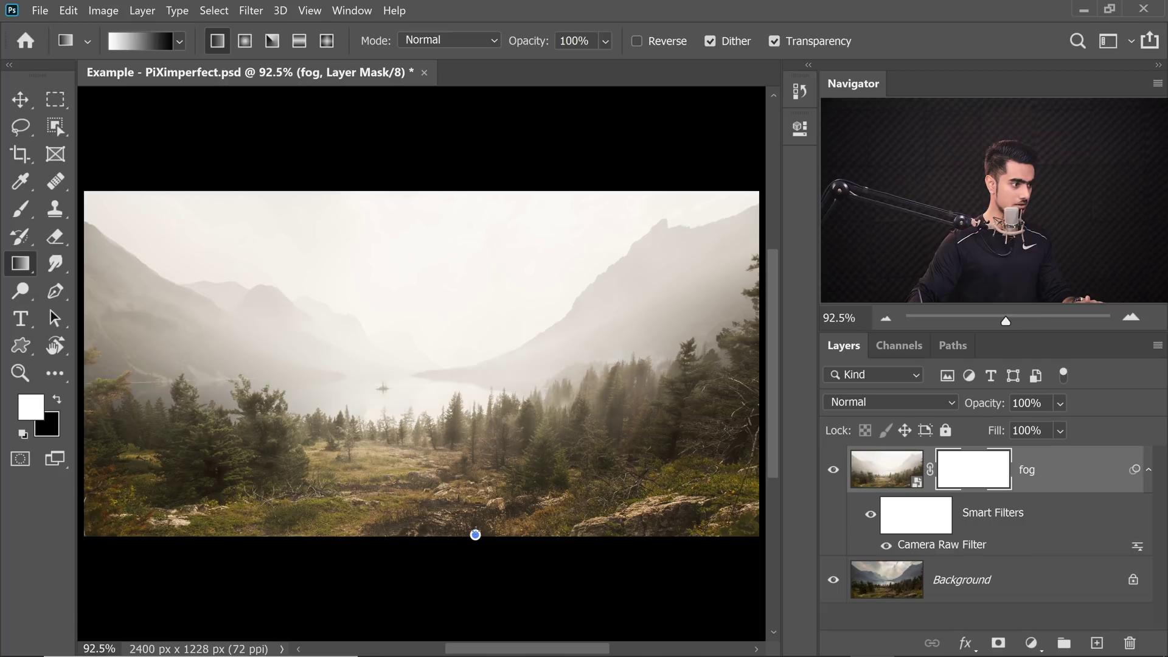
{"action": "left_click_drag", "start_coordinate": [475, 437], "coordinate": [481, 470]}
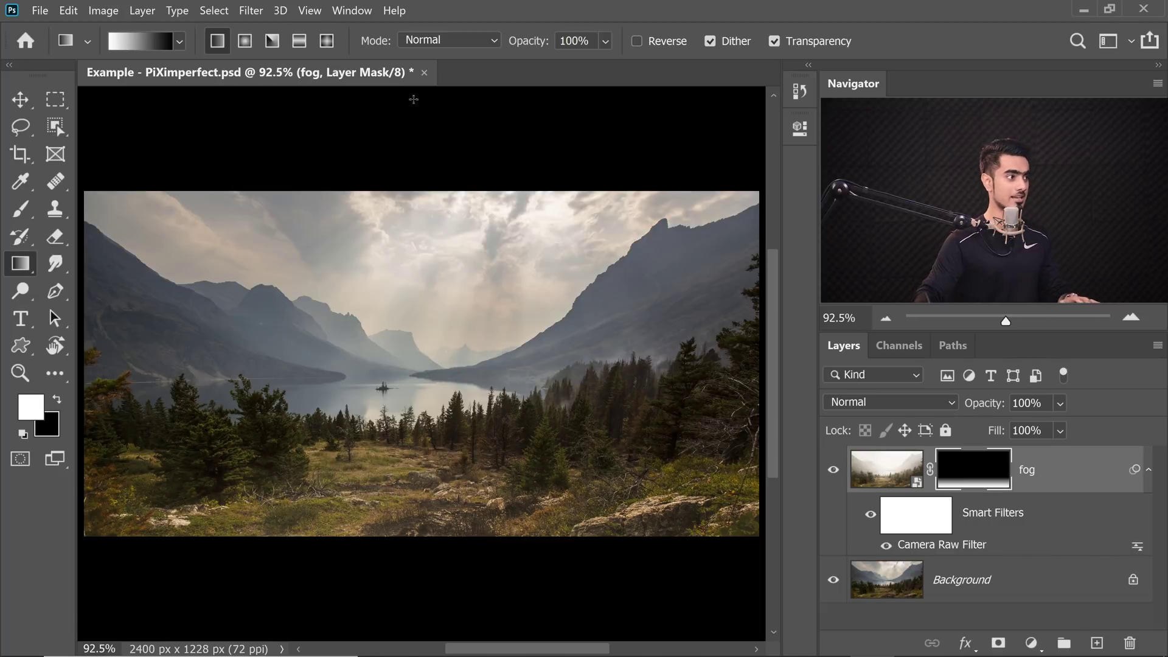
{"action": "left_click", "coordinate": [636, 41]}
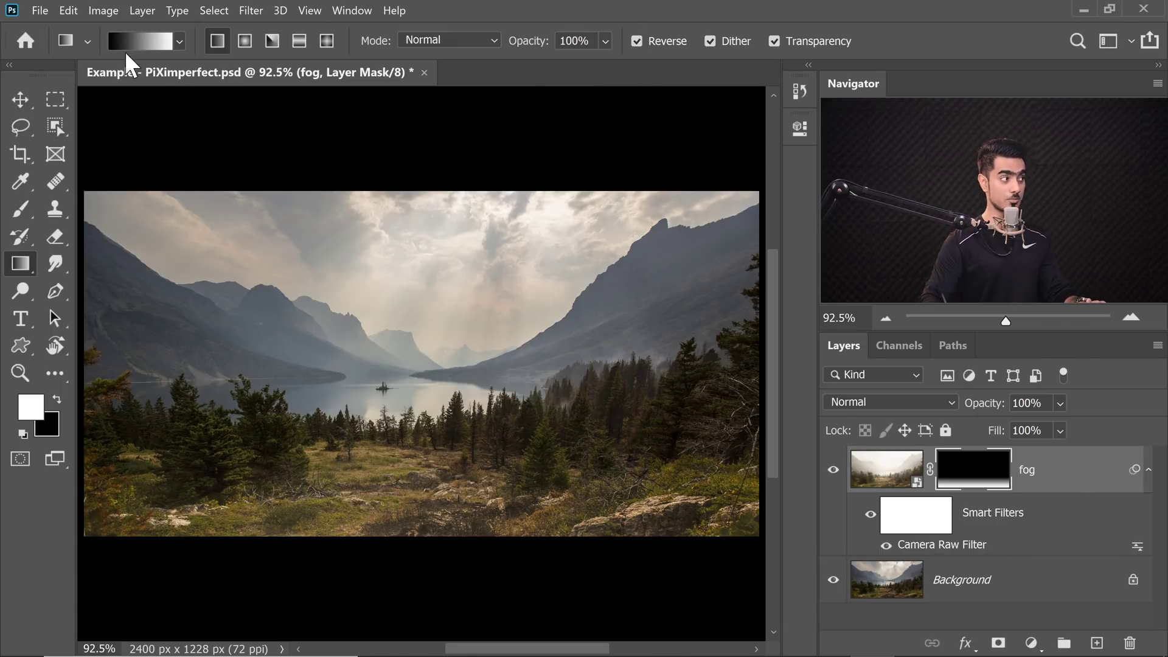
{"action": "left_click_drag", "start_coordinate": [479, 533], "coordinate": [479, 433]}
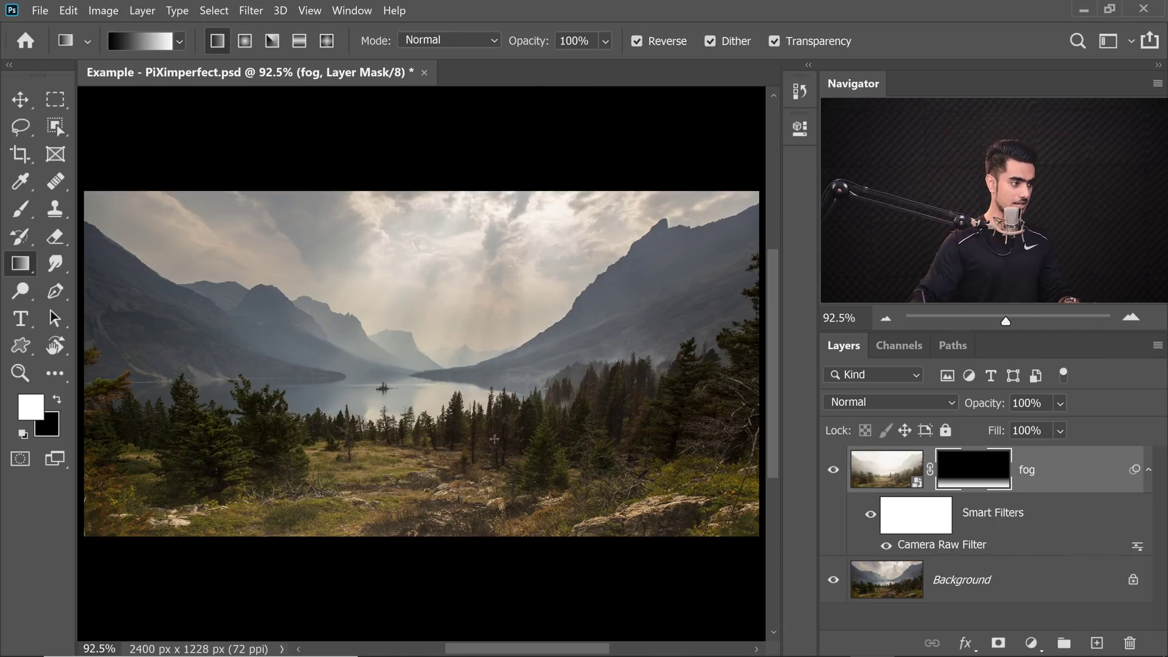
{"action": "left_click_drag", "start_coordinate": [479, 473], "coordinate": [480, 471]}
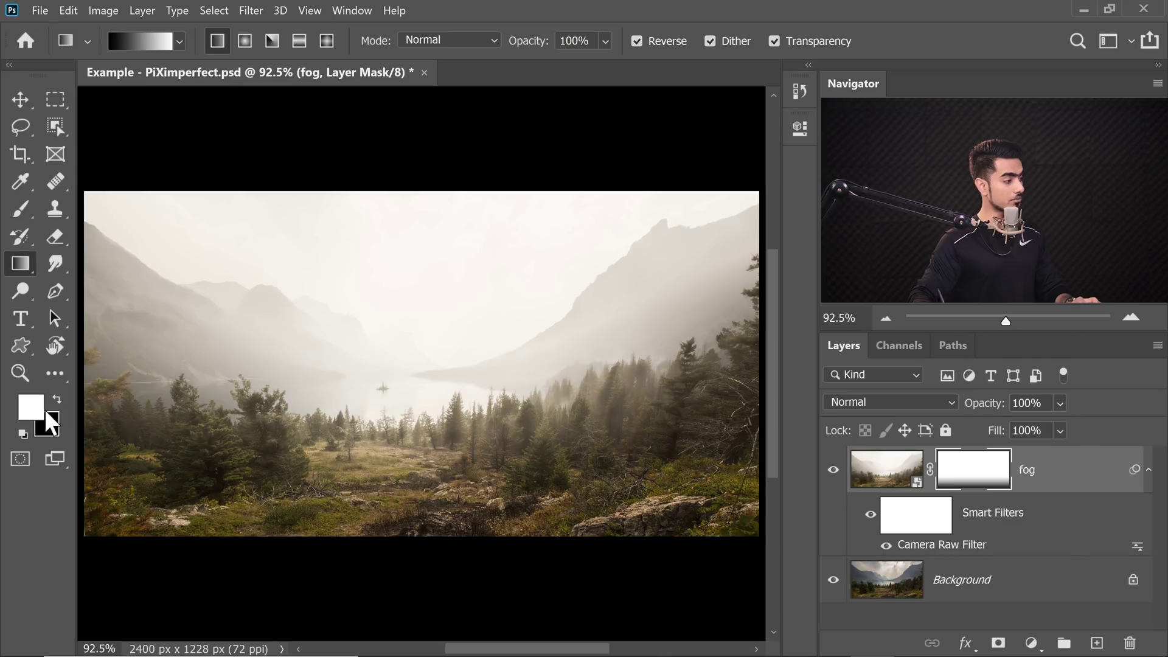
Swap the colours and choose the Foreground to Transparent gradient with Reverse turned off.
{"action": "key", "text": "x"}
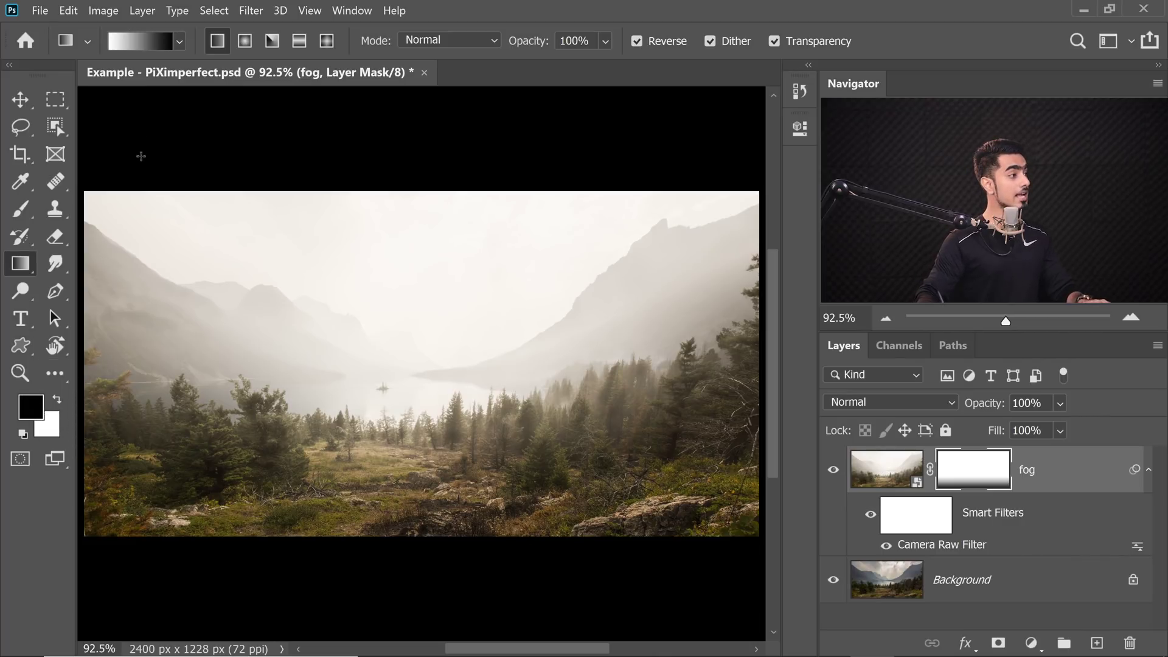
{"action": "left_click", "coordinate": [141, 43]}
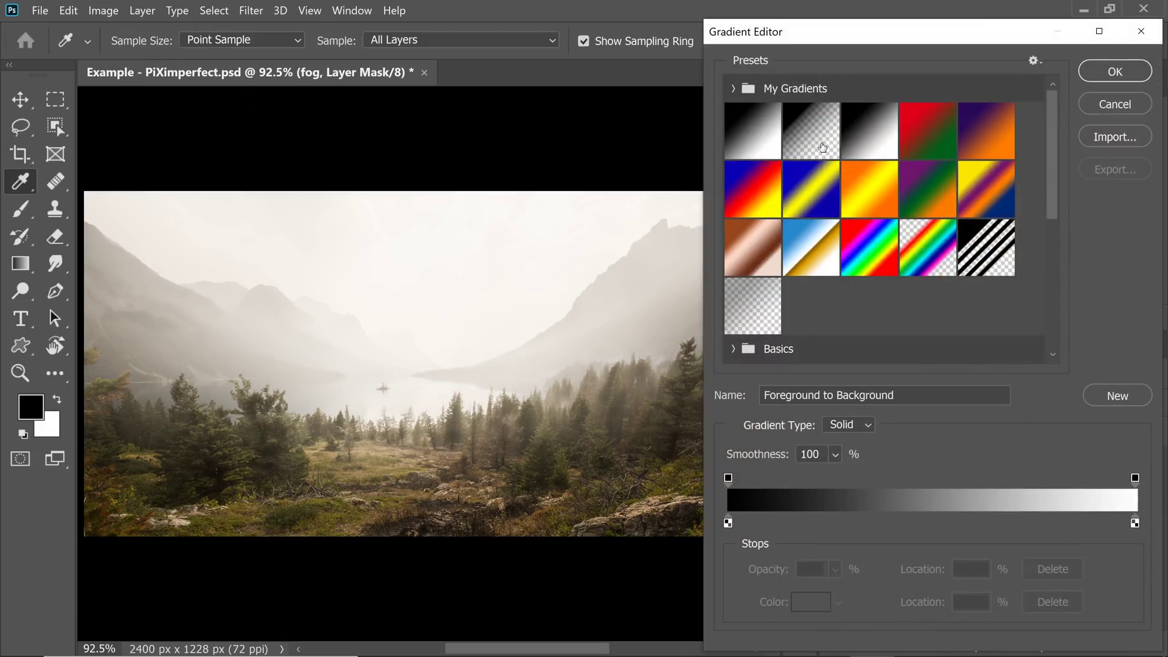
{"action": "left_click", "coordinate": [827, 149]}
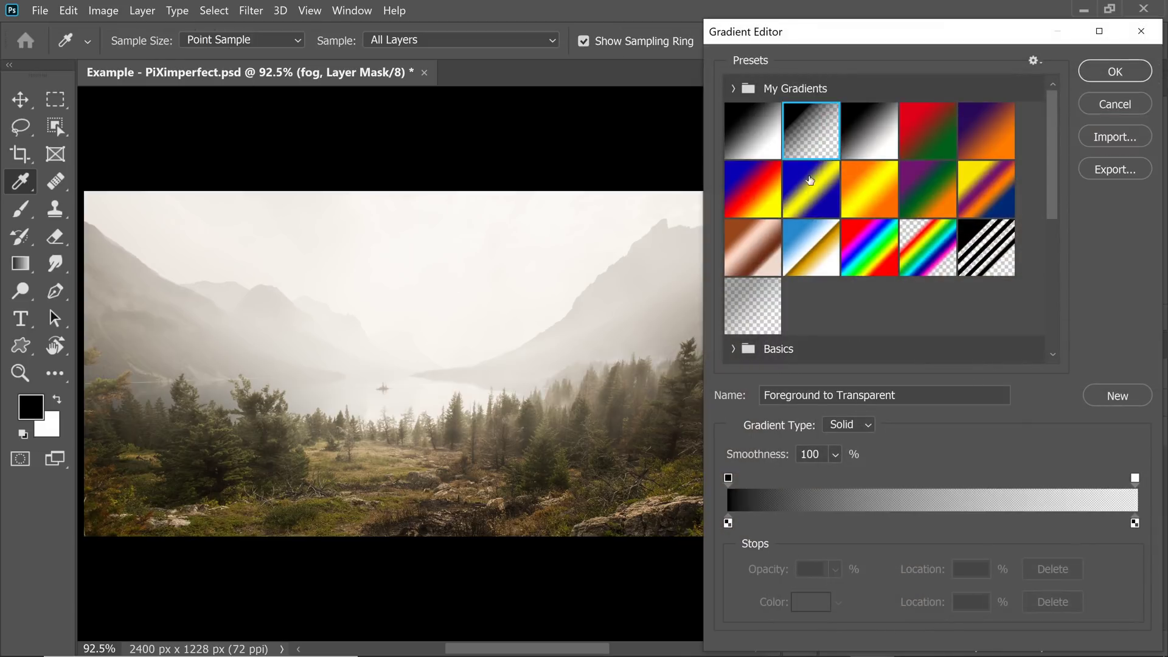
{"action": "left_click", "coordinate": [1100, 77]}
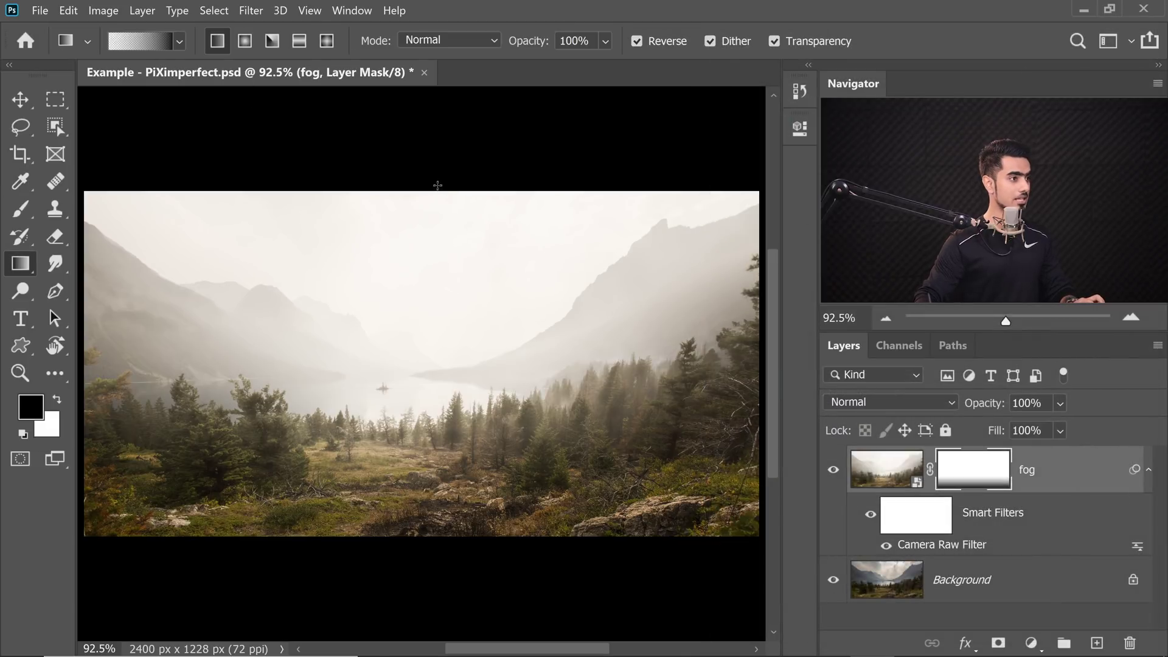
{"action": "left_click", "coordinate": [637, 42]}
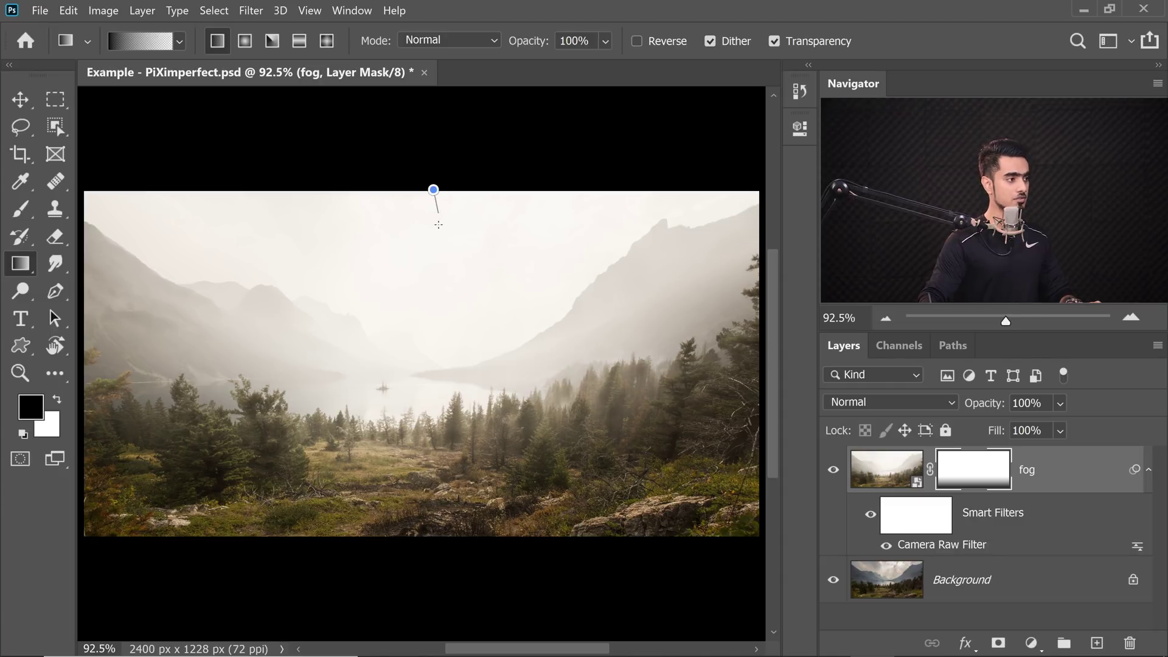
Drag a short vertical gradient down from the top of the fog mask to reveal the sky.
{"action": "left_click_drag", "start_coordinate": [430, 304], "coordinate": [432, 314]}
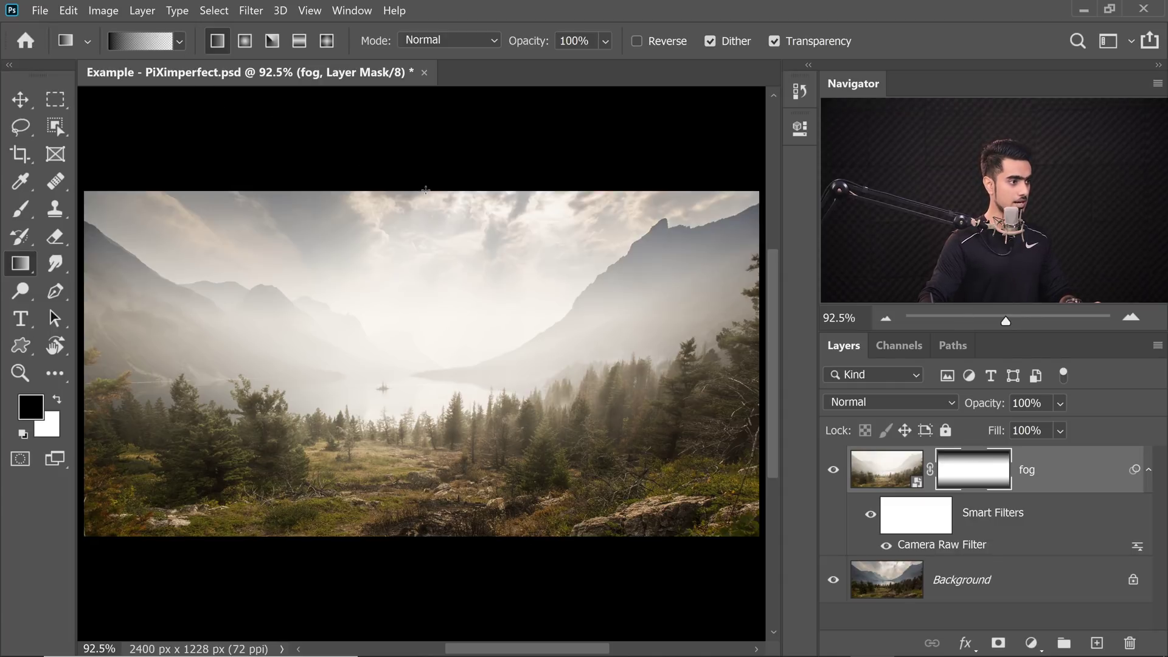
{"action": "key", "text": "ctrl+z"}
{"action": "left_click_drag", "start_coordinate": [445, 301], "coordinate": [445, 322]}
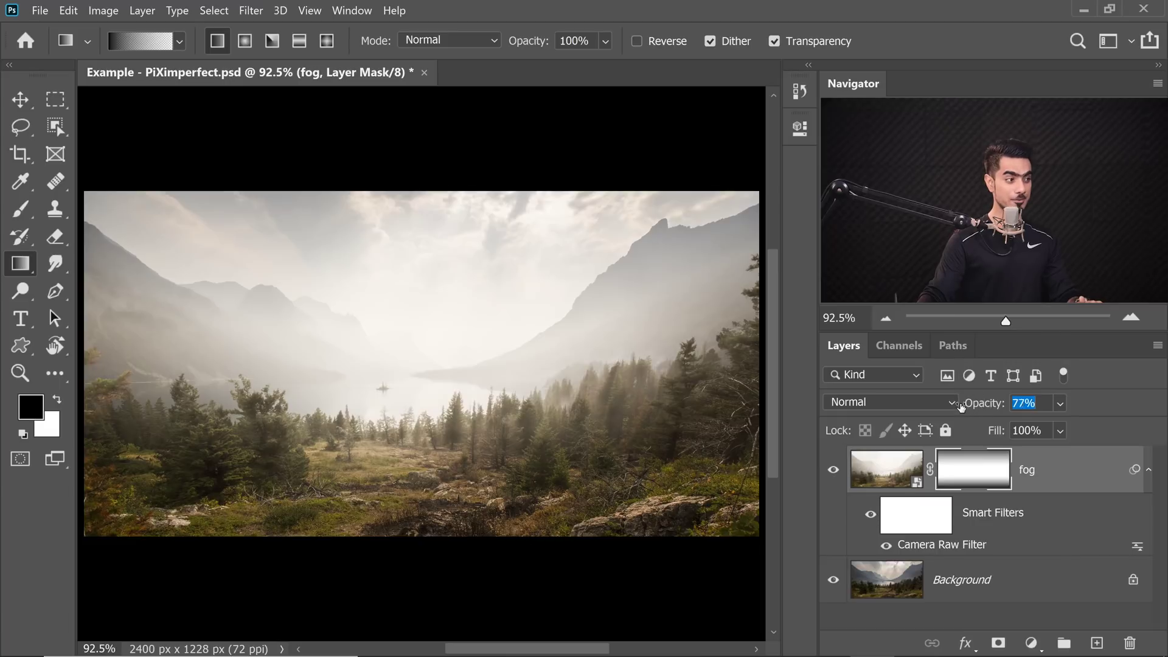
Set the fog layer to 100% opacity and reopen its Camera Raw filter at Dehaze -100.
{"action": "key", "text": "Down"}
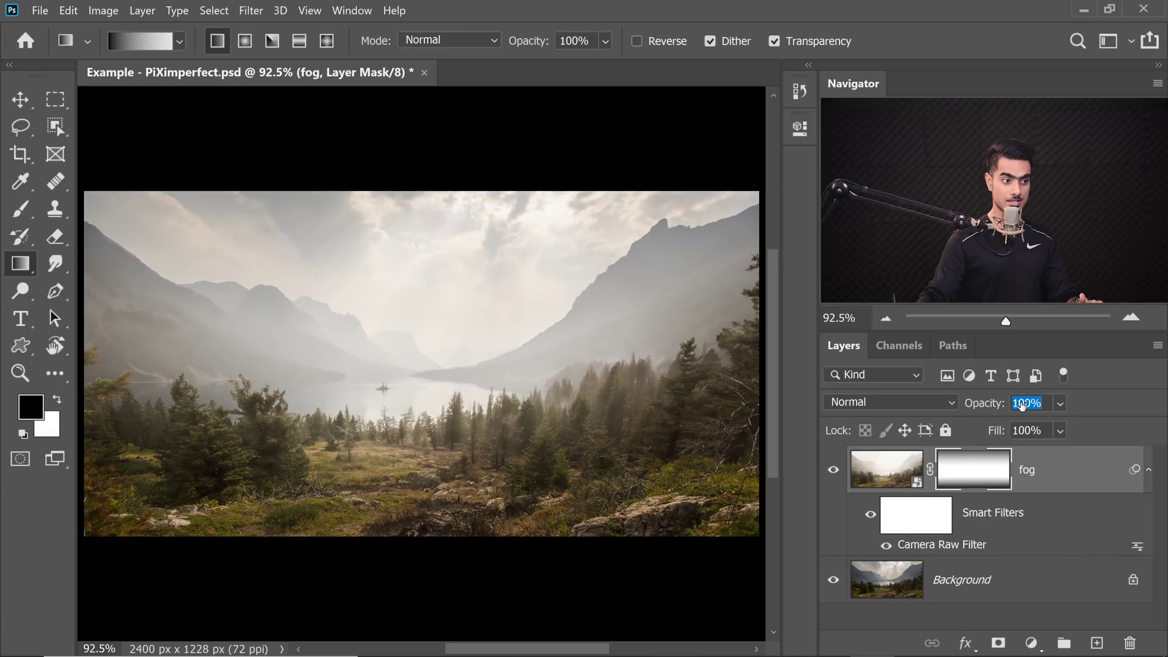
{"action": "key", "text": "Return"}
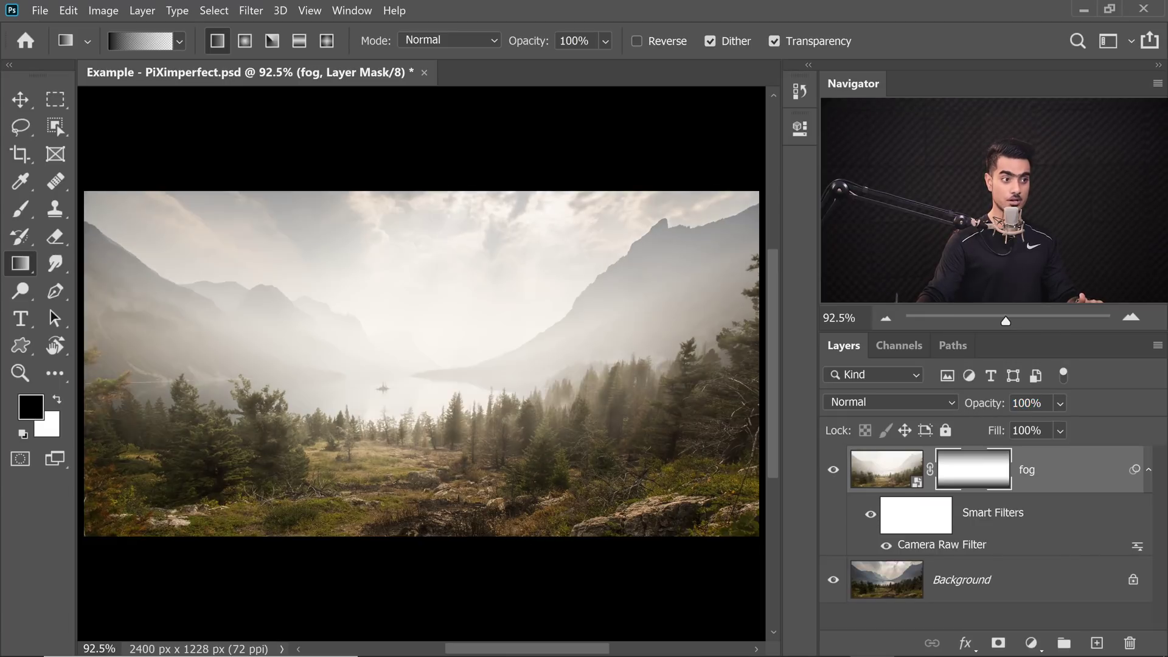
{"action": "double_click", "coordinate": [949, 546]}
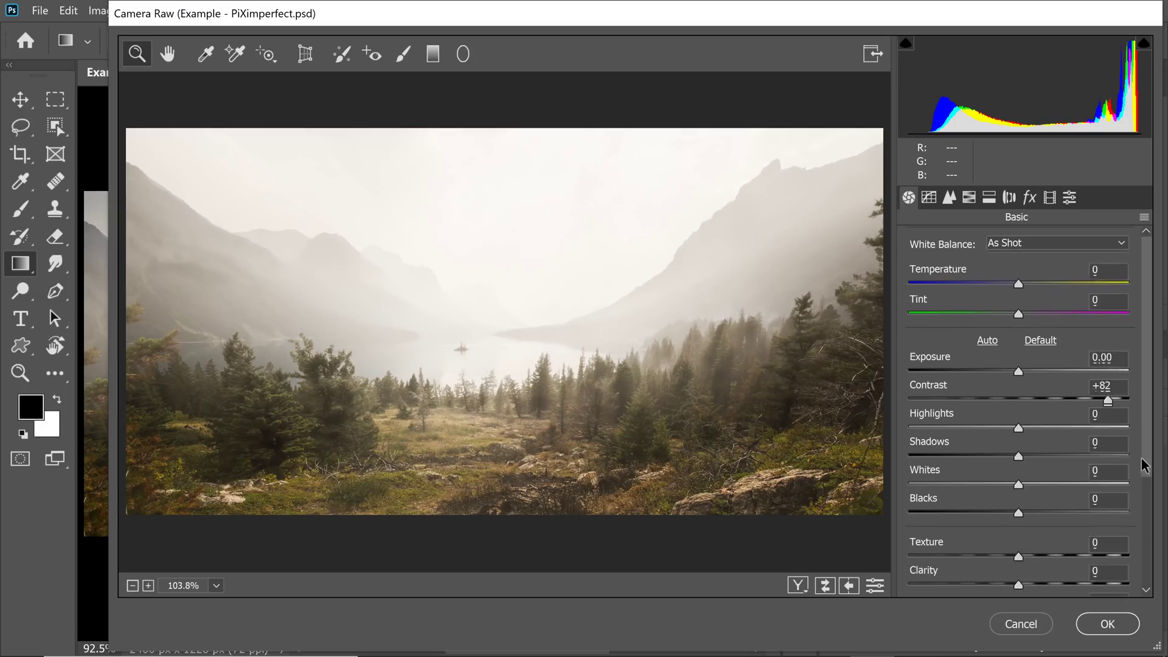
{"action": "scroll", "coordinate": [1144, 465], "scroll_direction": "down", "scroll_amount": 3}
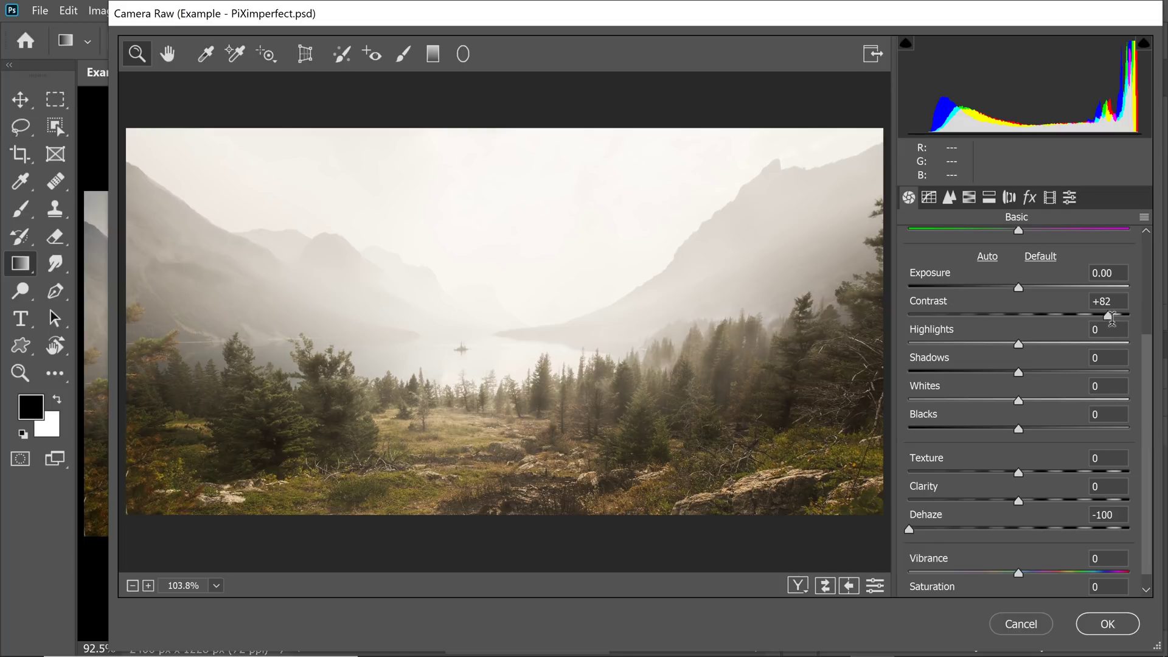
Close Camera Raw and Alt-drag the Camera Raw Filter to stack a second copy on fog.
{"action": "left_click", "coordinate": [1107, 623]}
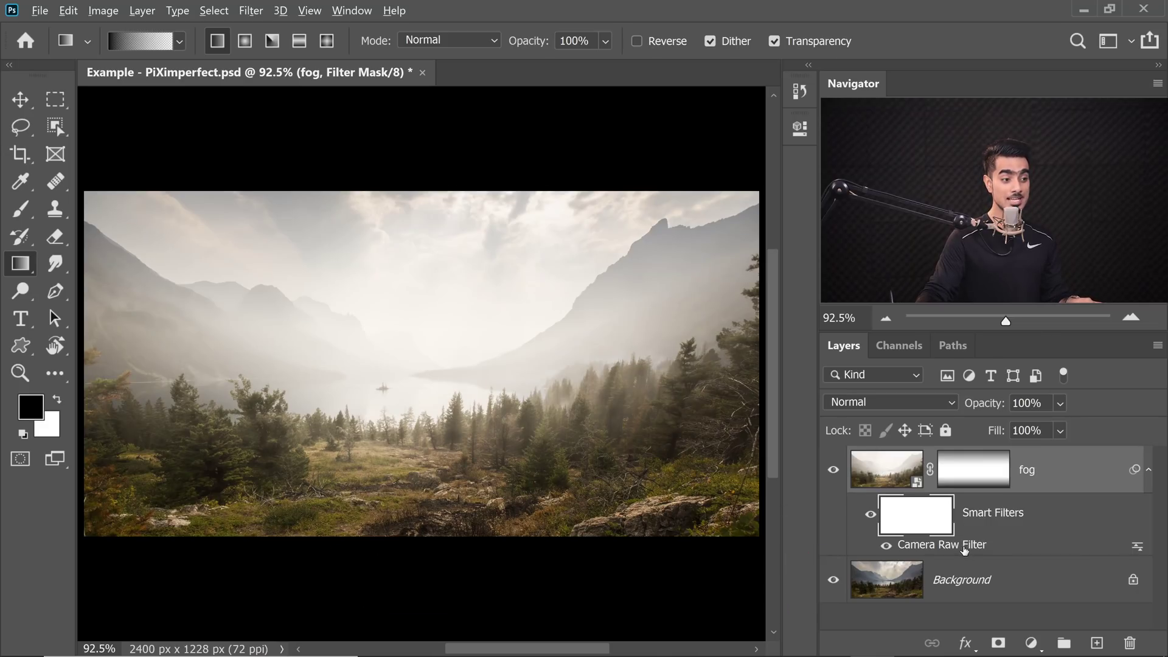
{"action": "left_click_drag", "start_coordinate": [970, 546], "coordinate": [969, 538]}
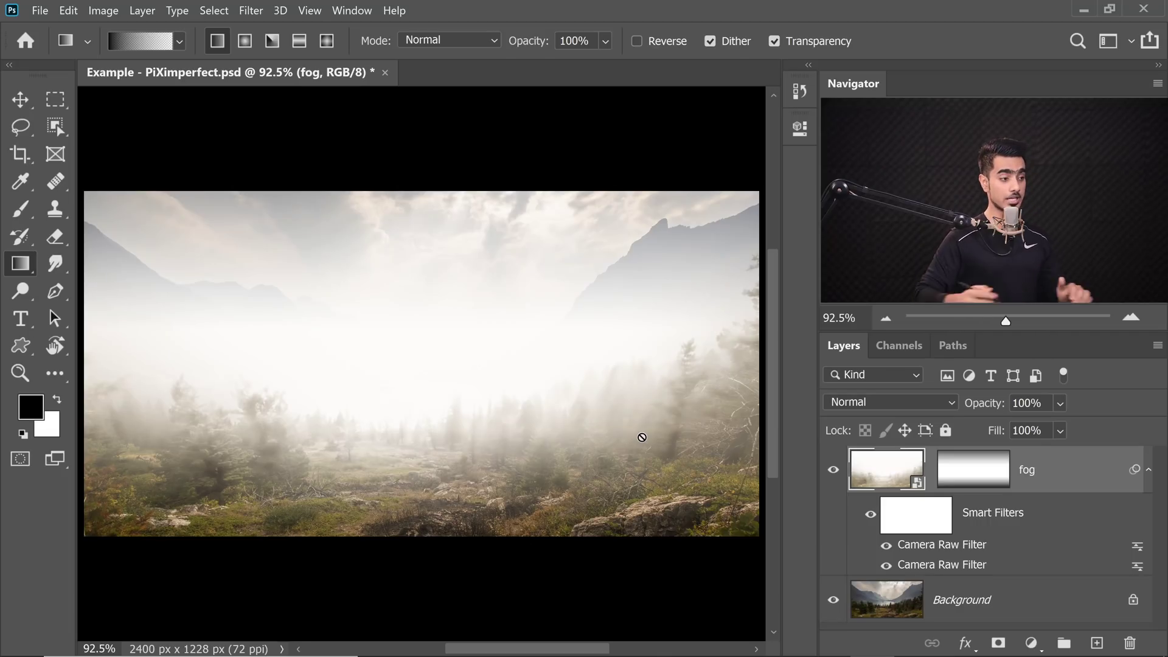
{"action": "left_click", "coordinate": [1033, 644]}
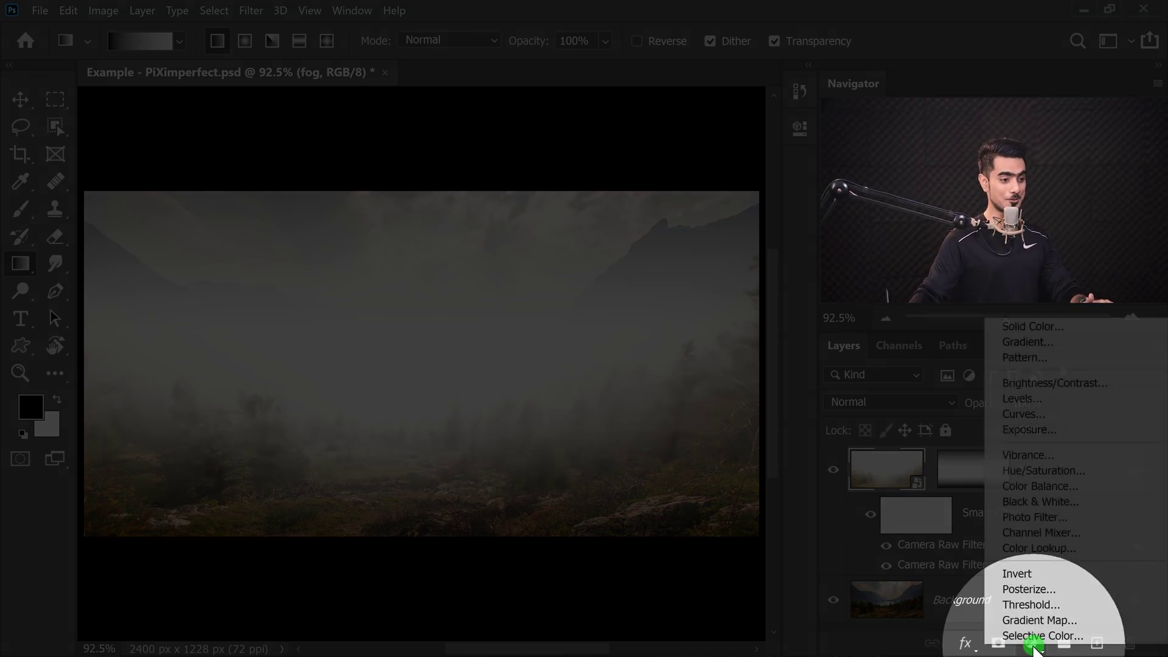
{"action": "left_click", "coordinate": [1034, 549]}
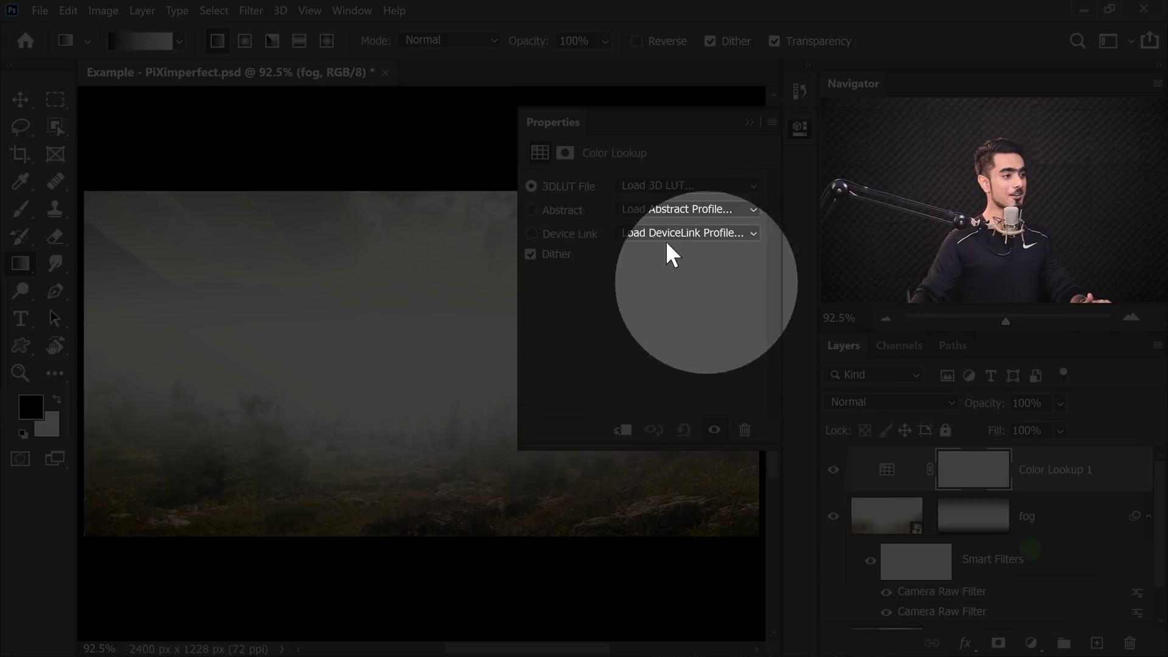
{"action": "left_click", "coordinate": [660, 184]}
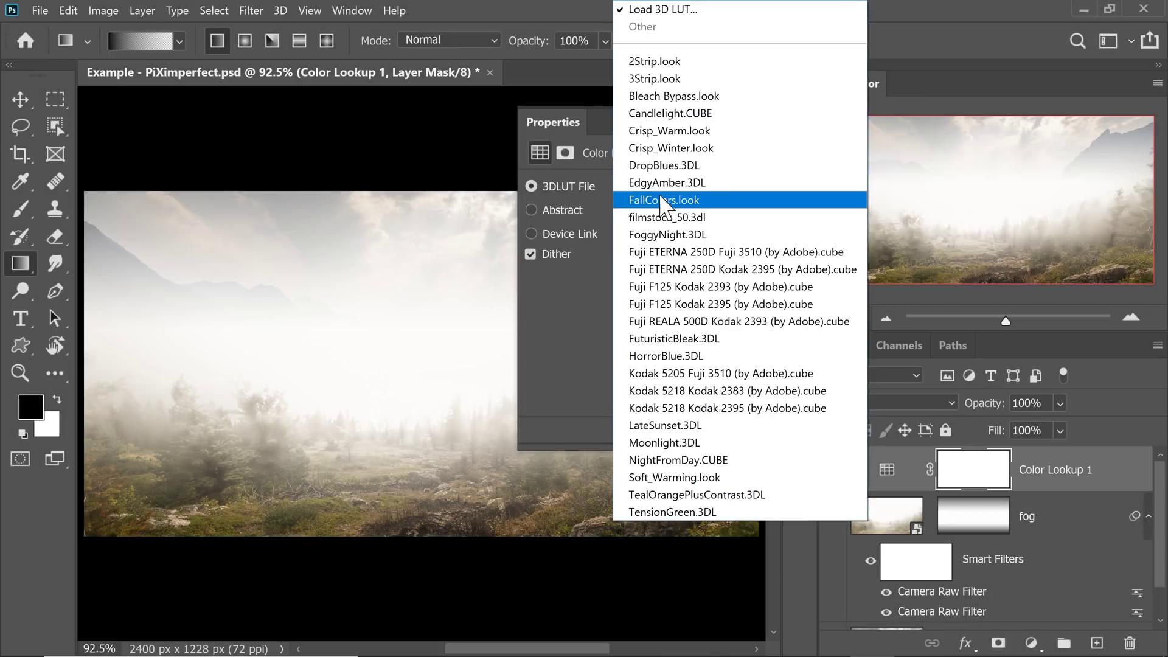
{"action": "left_click", "coordinate": [678, 460]}
{"action": "left_click", "coordinate": [761, 112]}
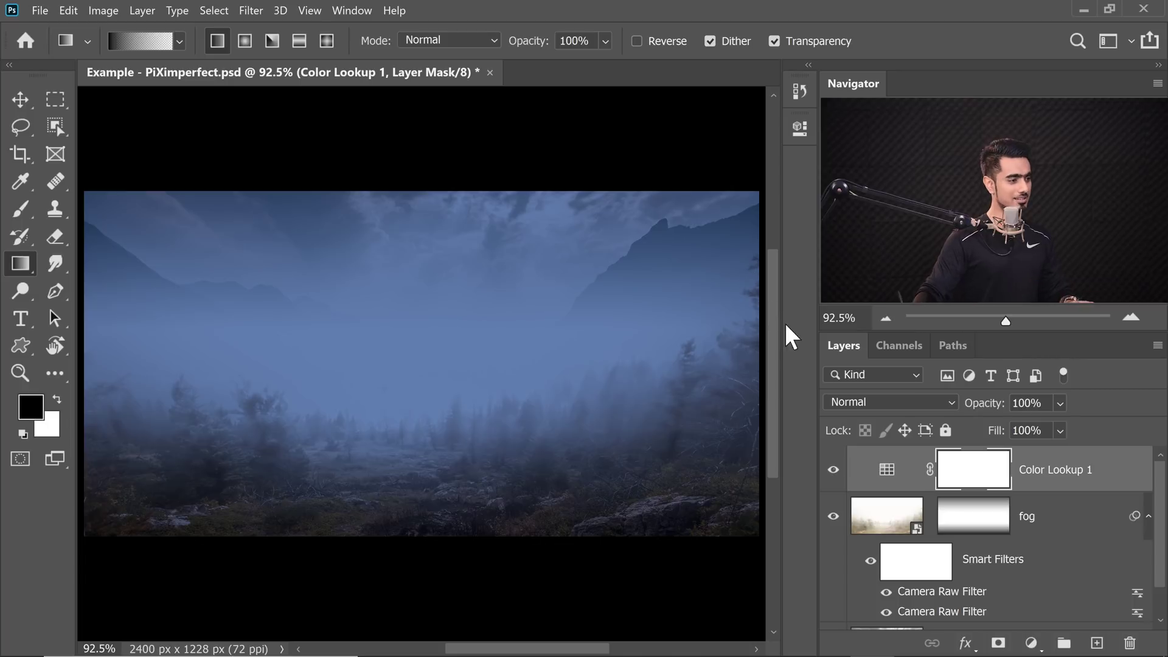
{"action": "key", "text": "ctrl+z"}
{"action": "key", "text": "ctrl+z"}
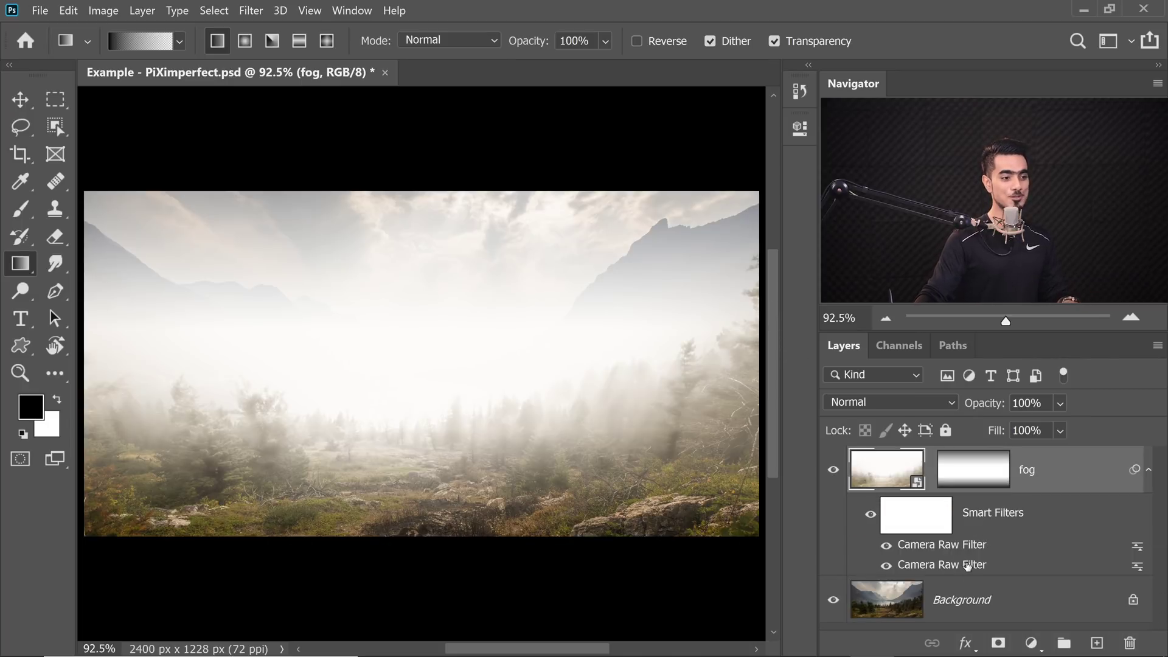
Lower fog opacity to about 80%, undo the second Camera Raw filter, then restore 100%.
{"action": "mouse_move", "coordinate": [987, 405]}
{"action": "left_mouse_down"}
{"action": "mouse_move", "coordinate": [968, 405]}
{"action": "mouse_move", "coordinate": [974, 415]}
{"action": "left_mouse_up"}
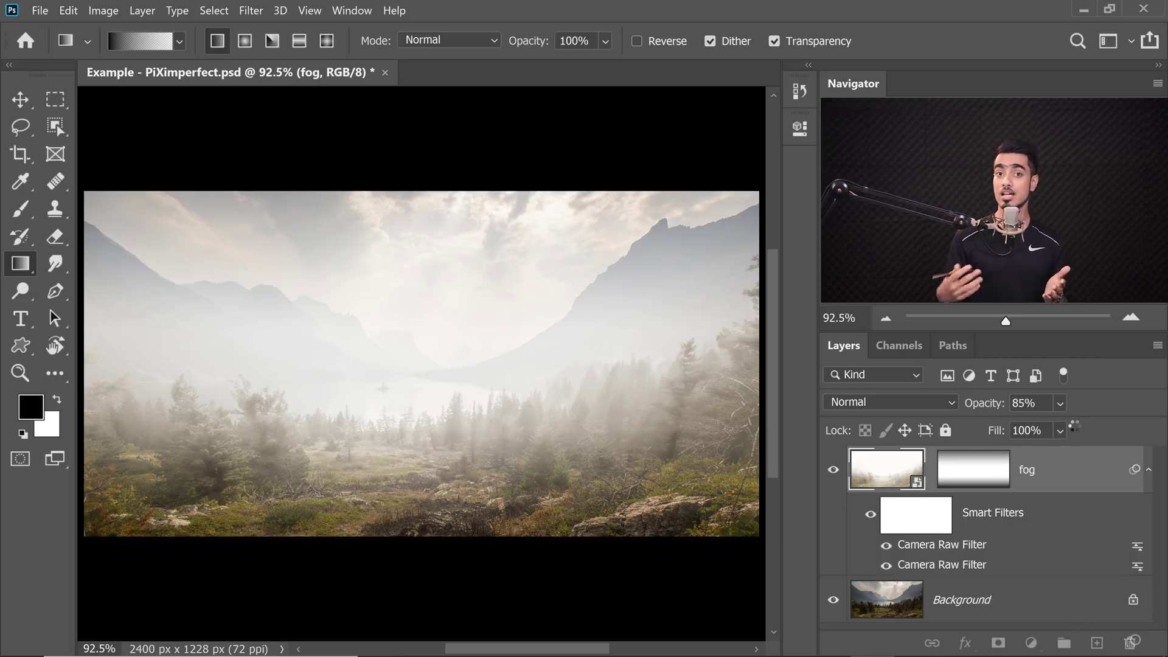
{"action": "key", "text": "ctrl+z"}
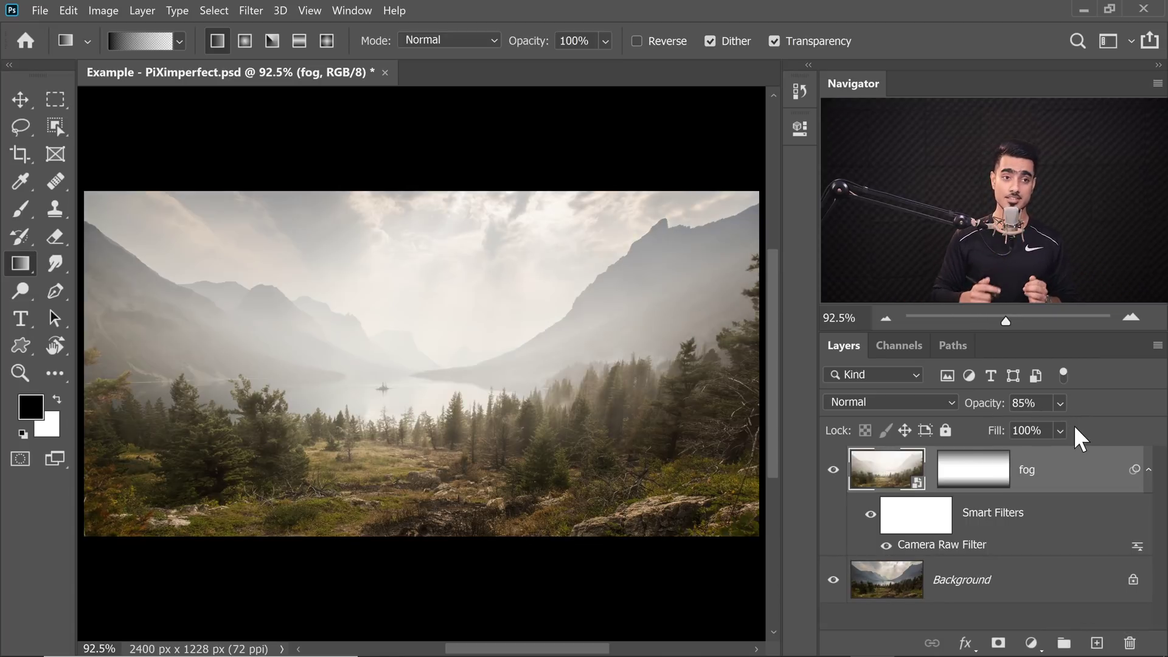
{"action": "left_click_drag", "start_coordinate": [988, 409], "coordinate": [1099, 399]}
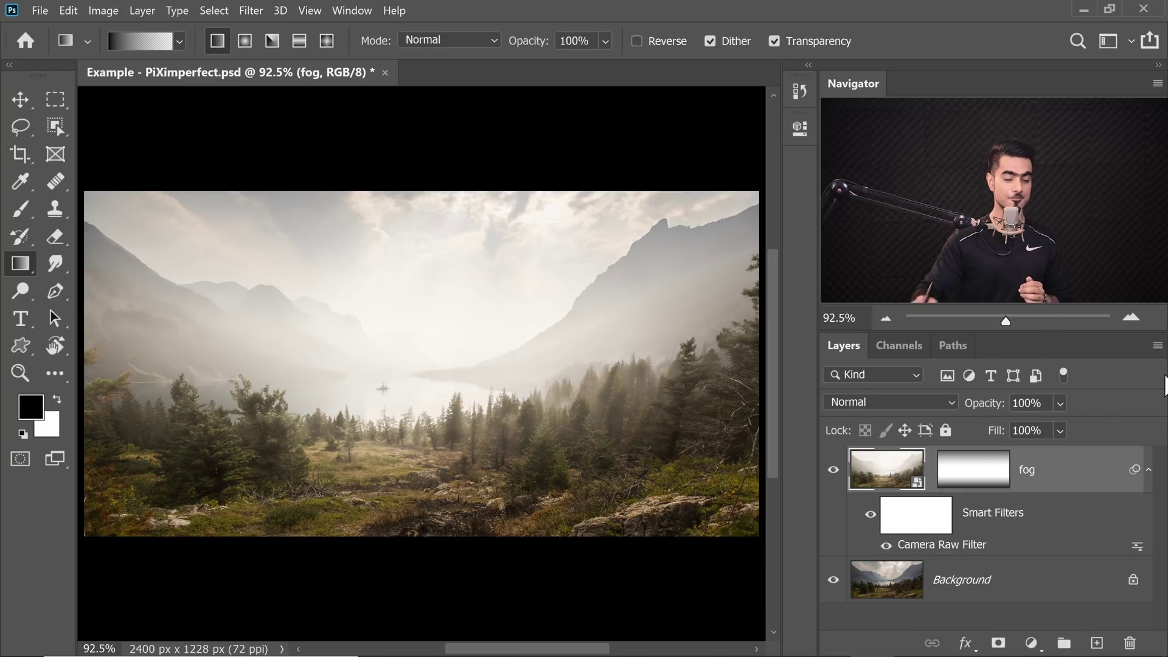